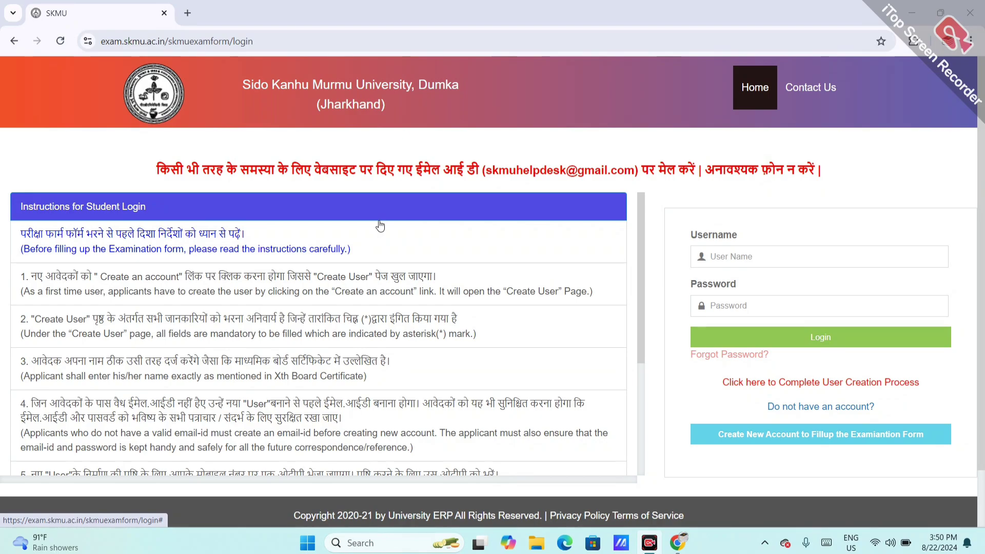
scroll(703, 231, "down", 1)
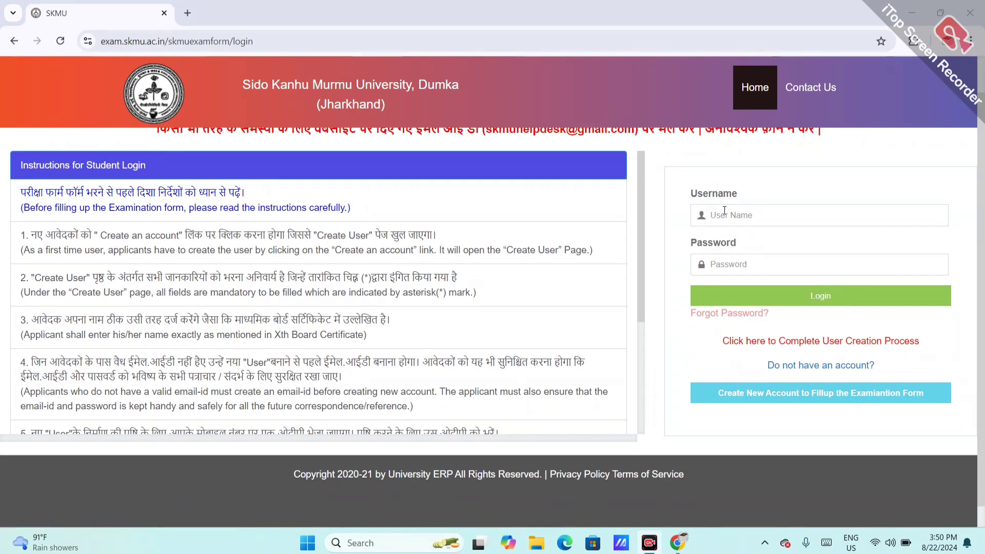
left_click(725, 213)
key("Tab")
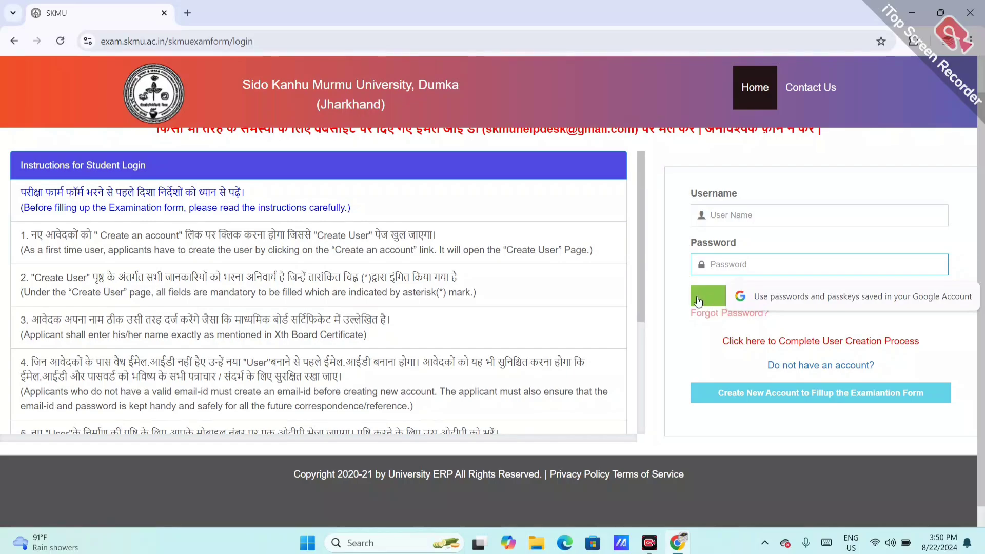
left_click(656, 349)
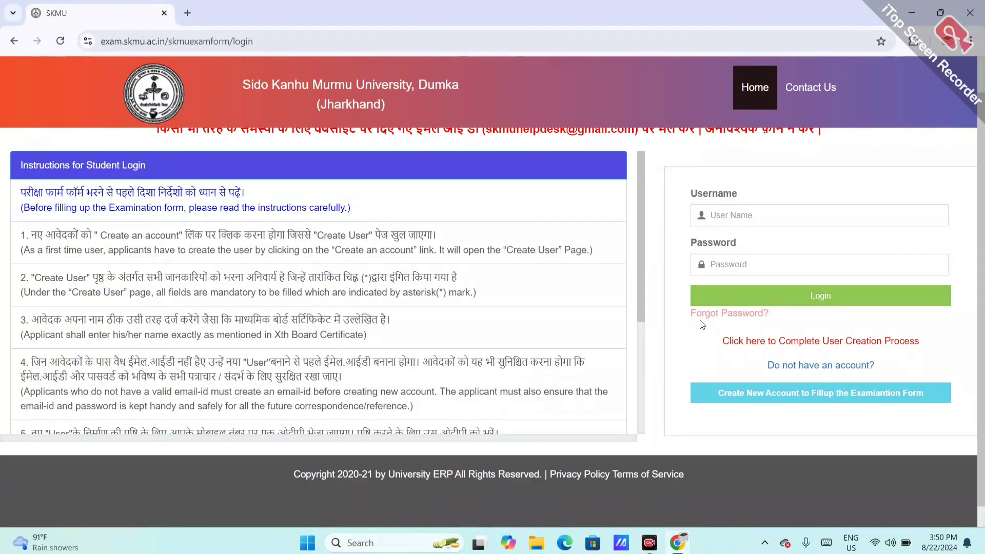
Step: Open the password recovery form, examine its full name and mobile number fields, and close it
left_click(734, 315)
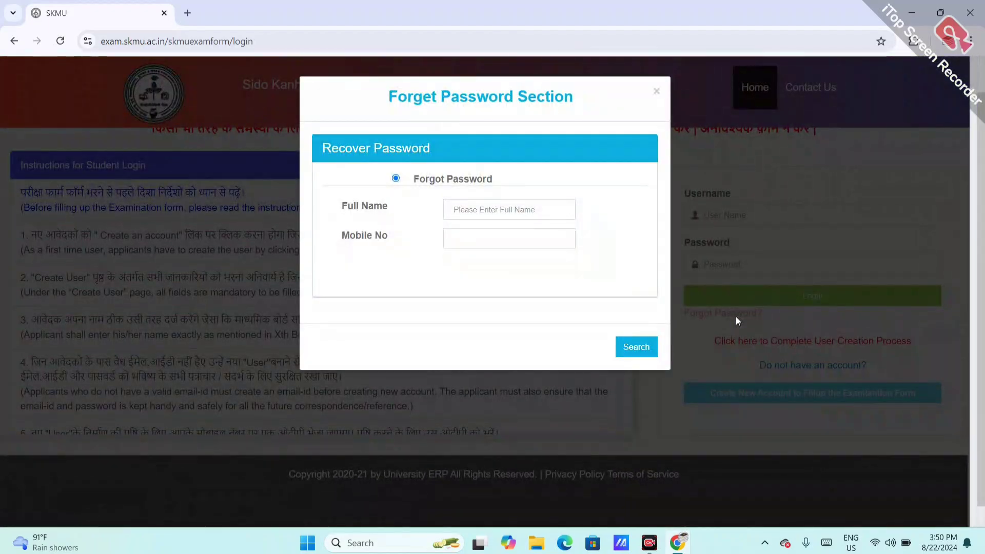
left_click_drag(342, 210, 417, 207)
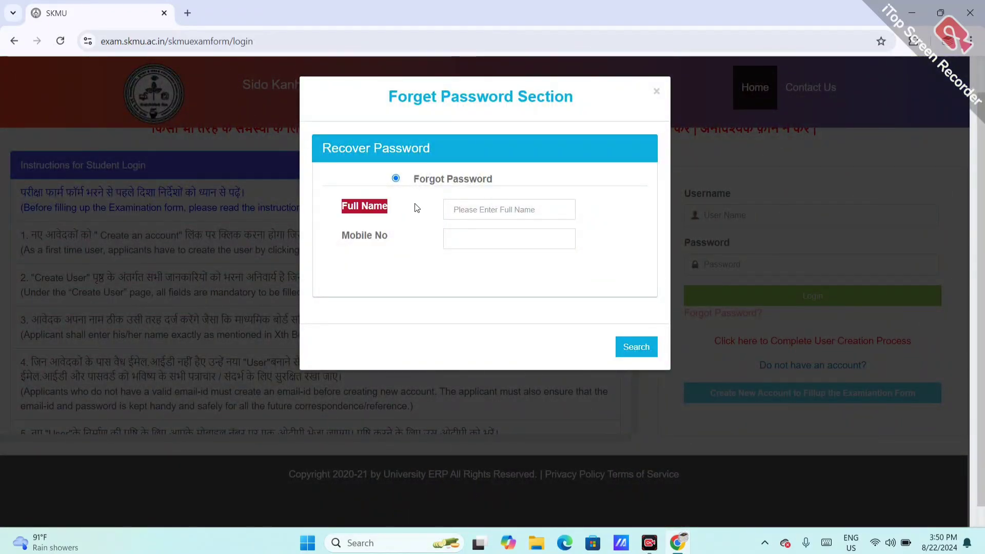
left_click(507, 207)
left_click(482, 237)
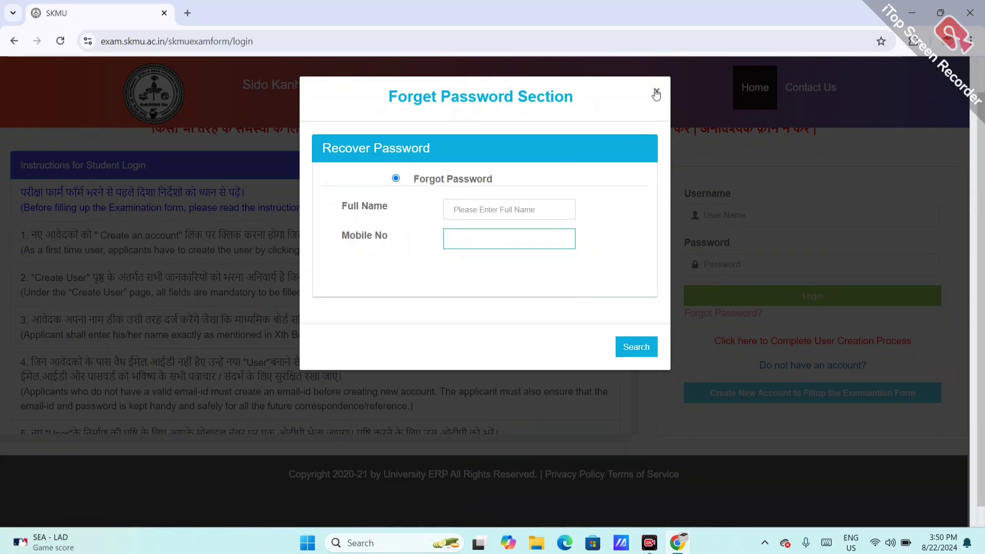
left_click(683, 144)
Step: Sign in to the student account and open the UG Semester III (2022-2026) Under NEP 2020 examination form
left_click(737, 215)
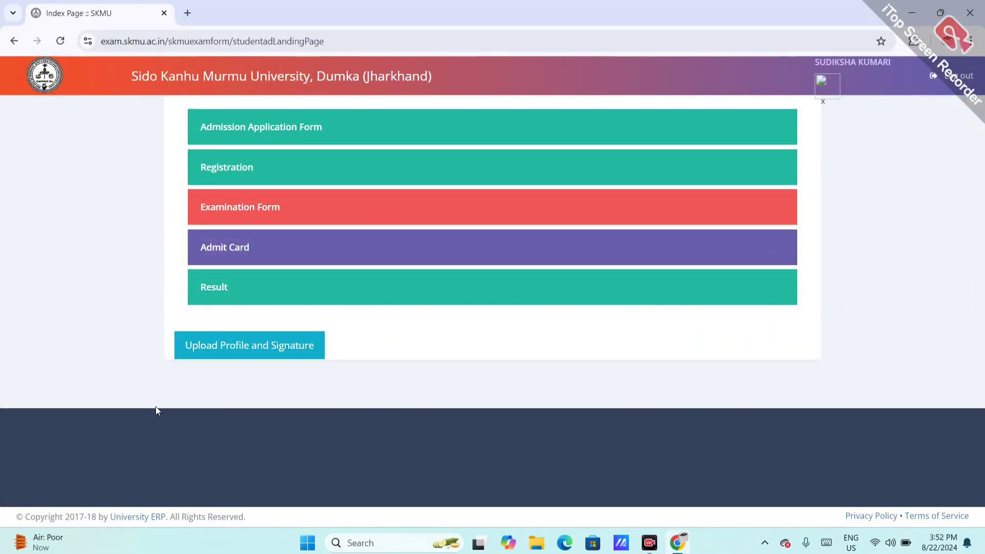
left_click(259, 213)
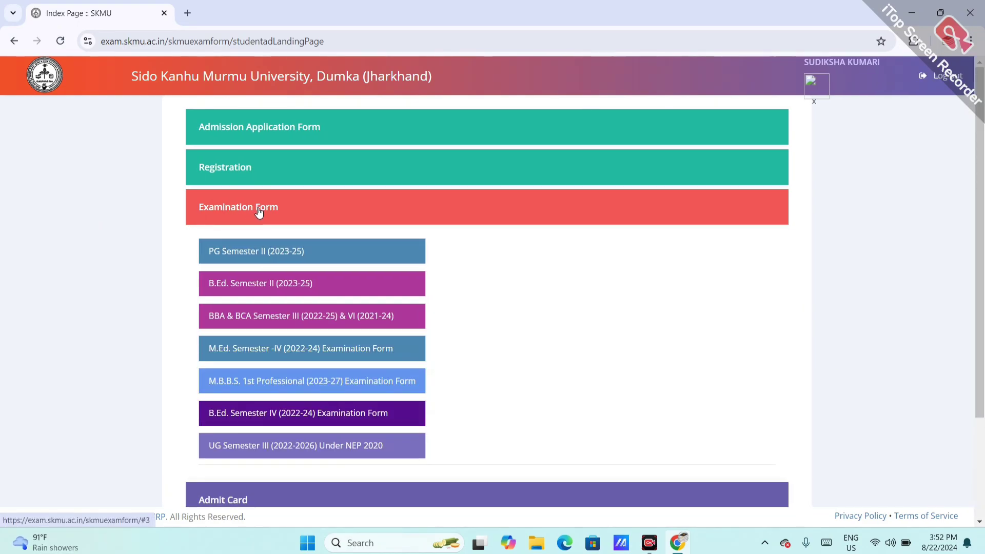
scroll(268, 302, "down", 1)
scroll(268, 303, "down", 1)
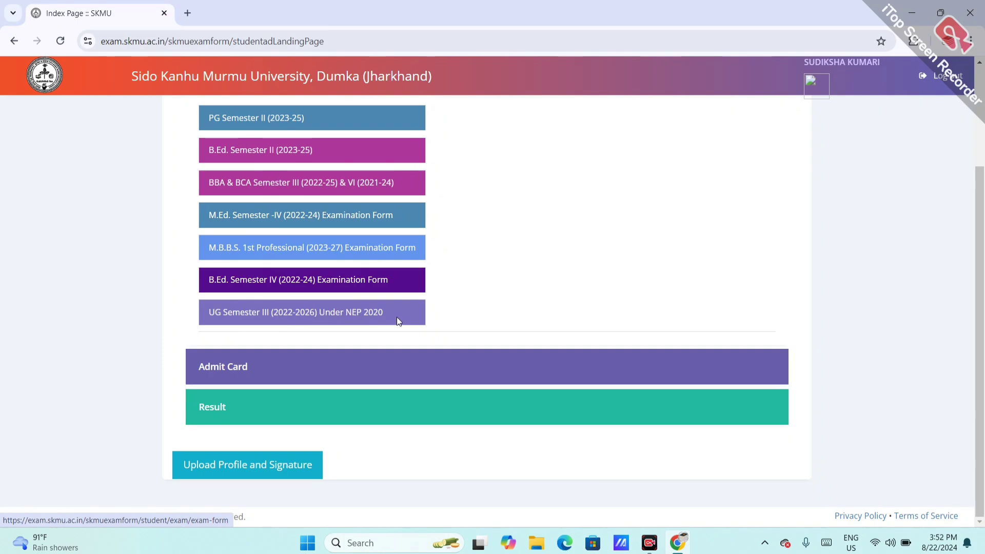
left_click(299, 314)
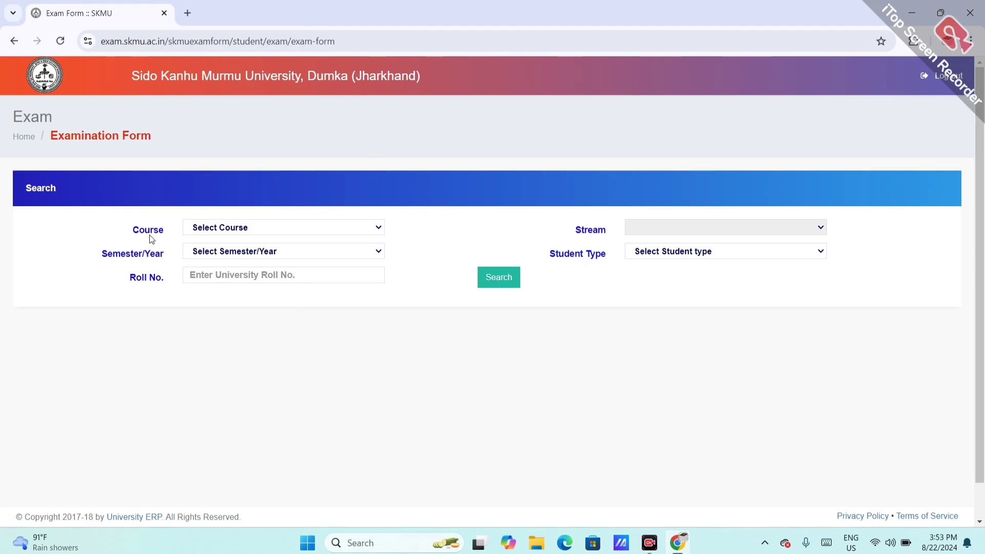
Step: Set the examination form search to course NEP-UG and stream Natural And Physical Sciences
left_click_drag(138, 232, 158, 239)
left_click(220, 238)
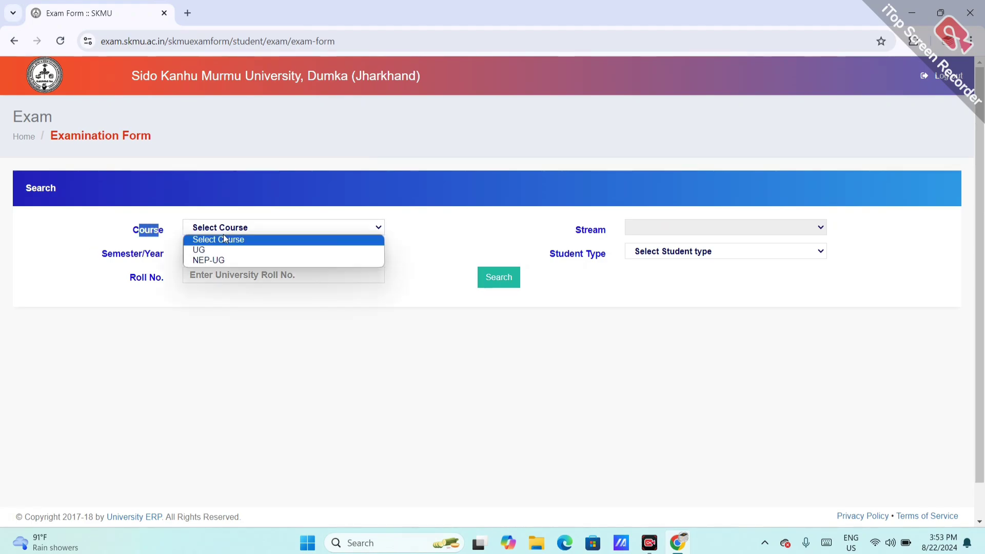
left_click(216, 260)
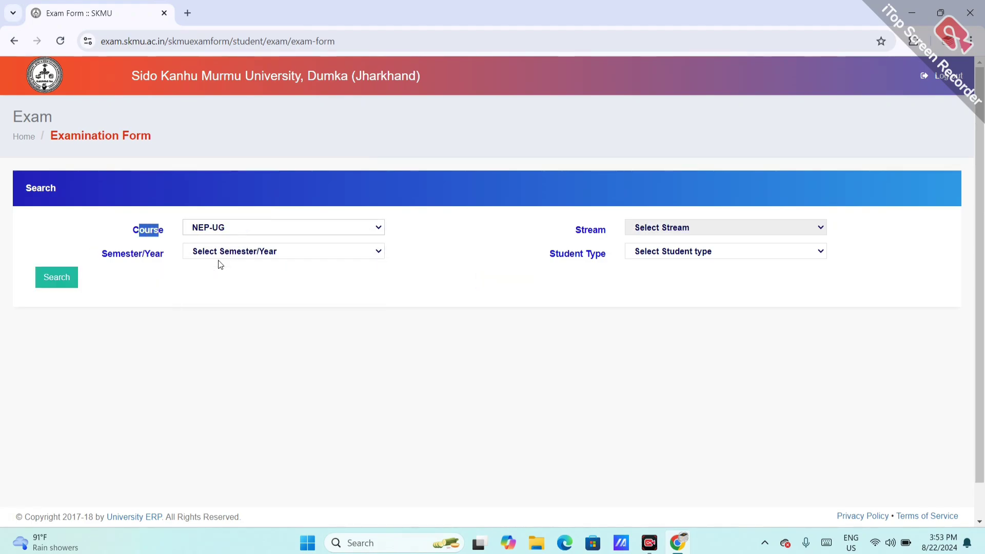
left_click(661, 230)
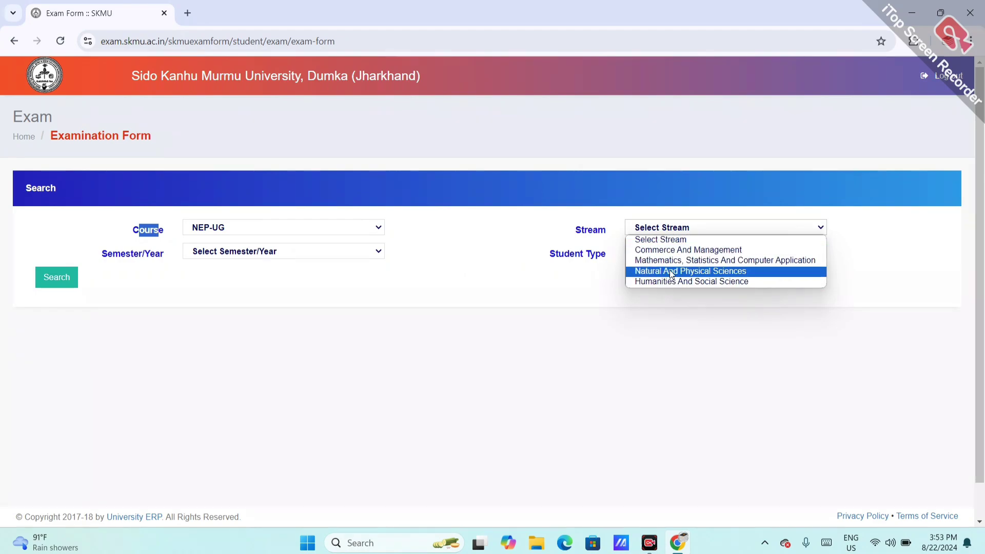
left_click(696, 272)
Step: Set the search's semester to 3 and the student type to Regular Student
left_click(241, 253)
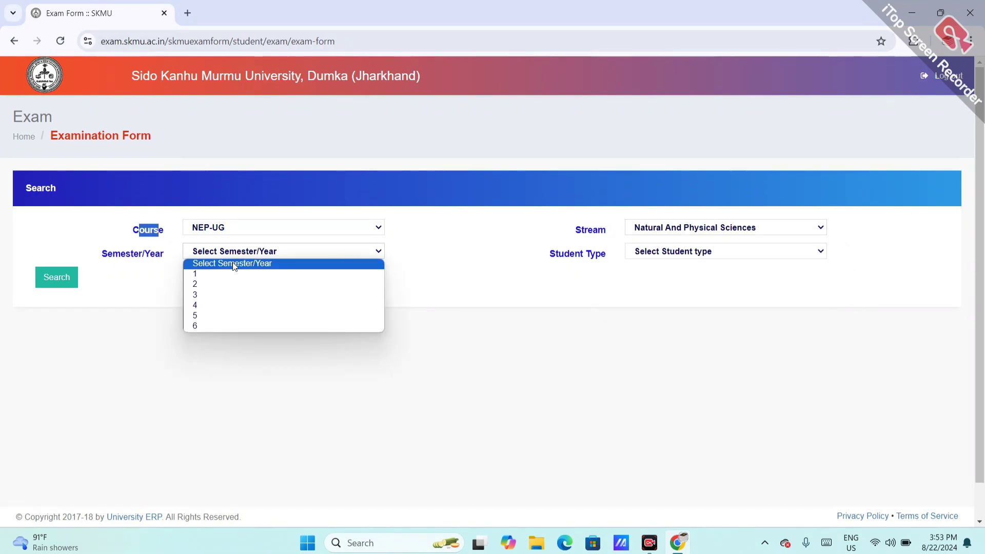
left_click(231, 299)
left_click(637, 257)
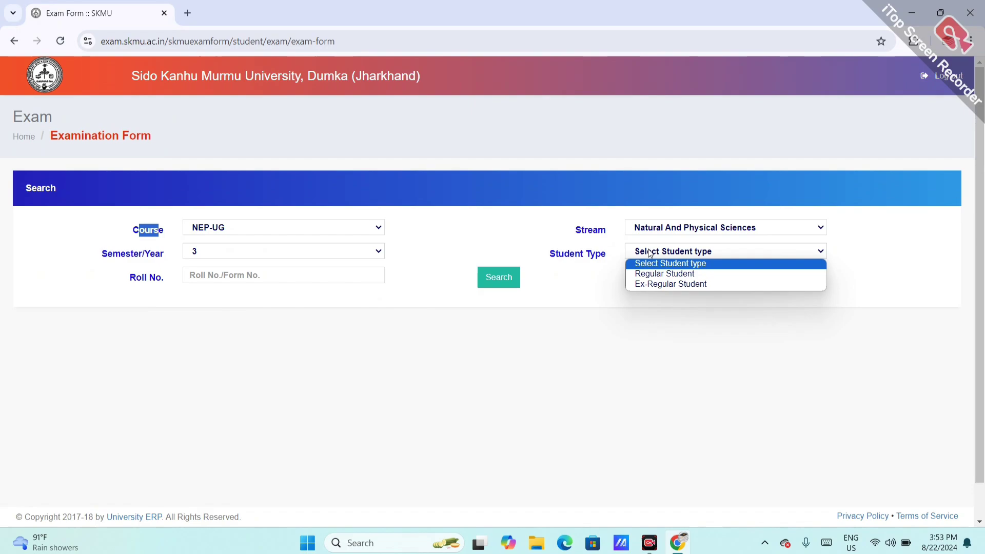
left_click(657, 275)
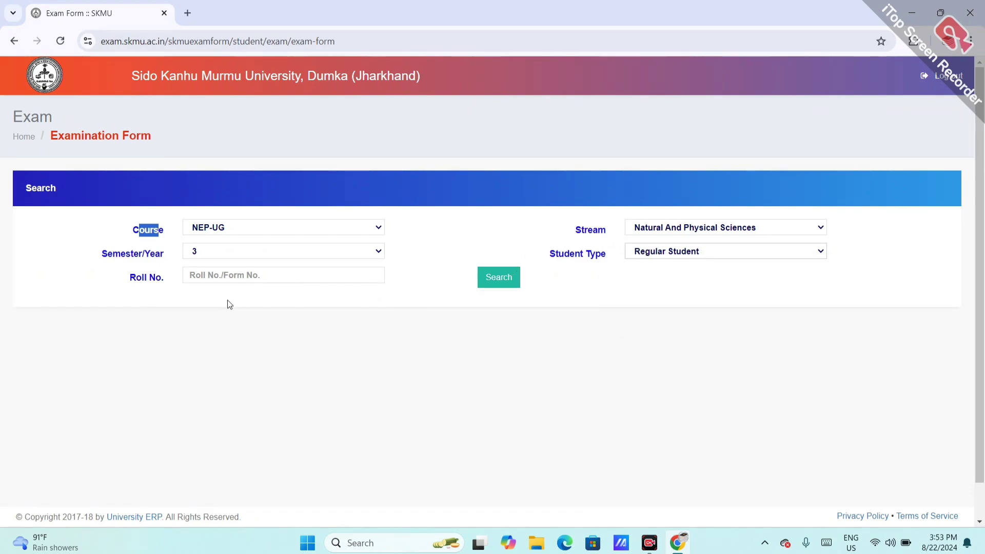
Step: Review the student type and stream options, picking Regular Student and Natural And Physical Sciences again
left_click(650, 258)
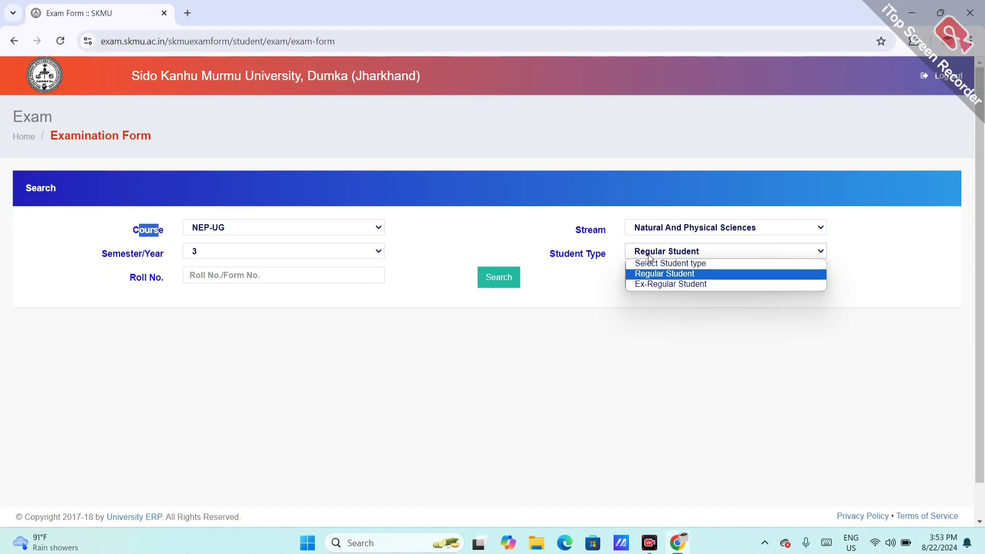
left_click(677, 275)
left_click(220, 273)
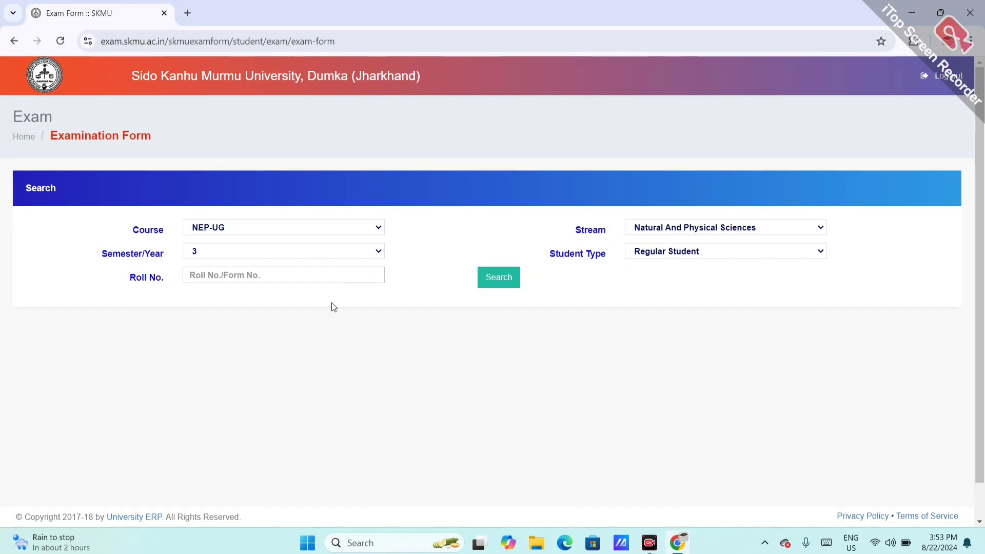
left_click(701, 227)
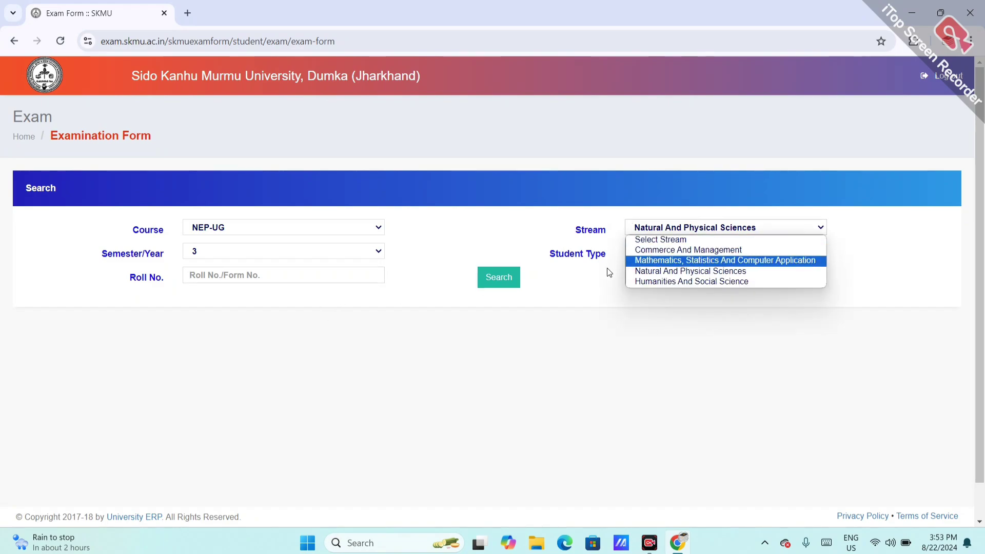
left_click(676, 270)
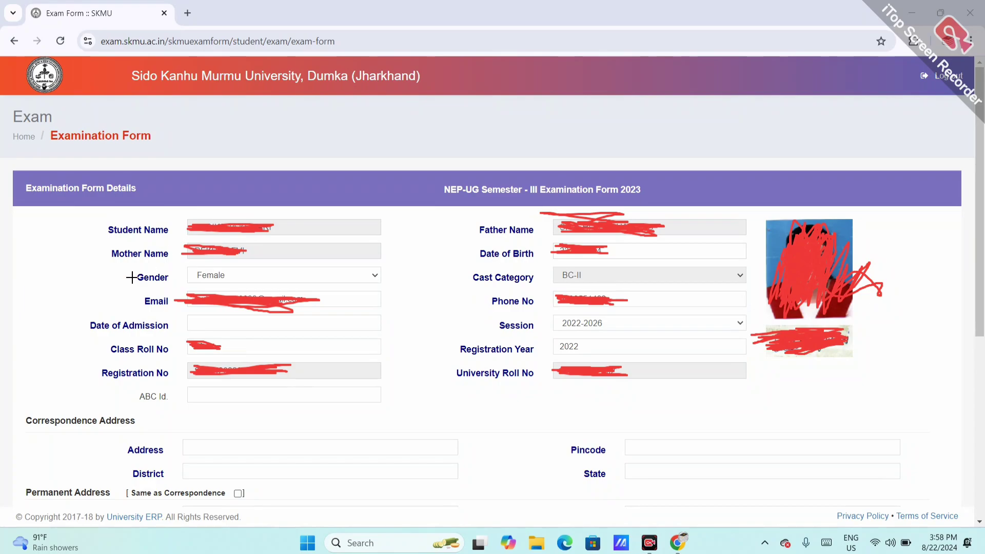
mouse_move(134, 338)
left_mouse_down()
mouse_move(293, 328)
mouse_move(247, 315)
mouse_move(190, 324)
mouse_move(208, 329)
left_mouse_up()
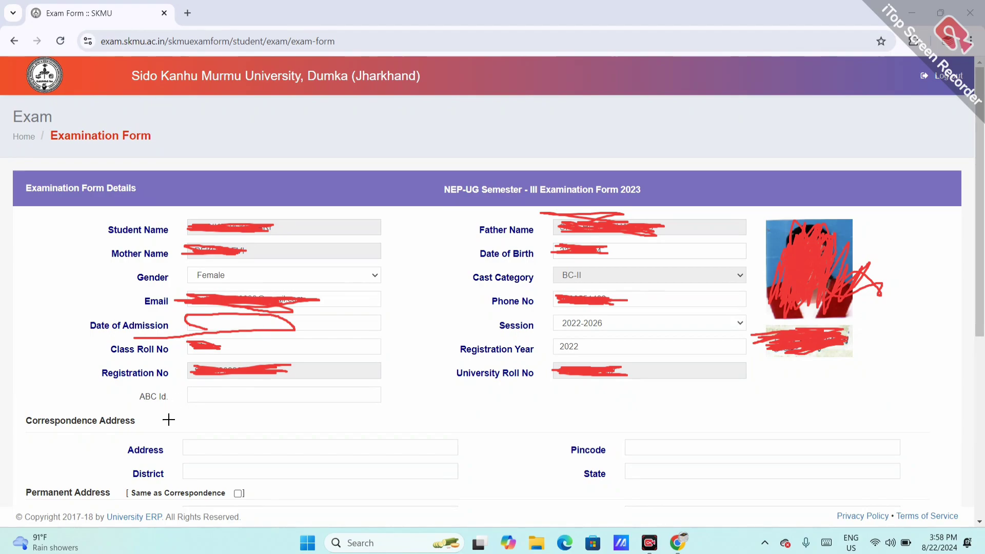
mouse_move(139, 411)
left_mouse_down()
mouse_move(171, 413)
mouse_move(167, 389)
mouse_move(123, 410)
mouse_move(174, 411)
left_mouse_up()
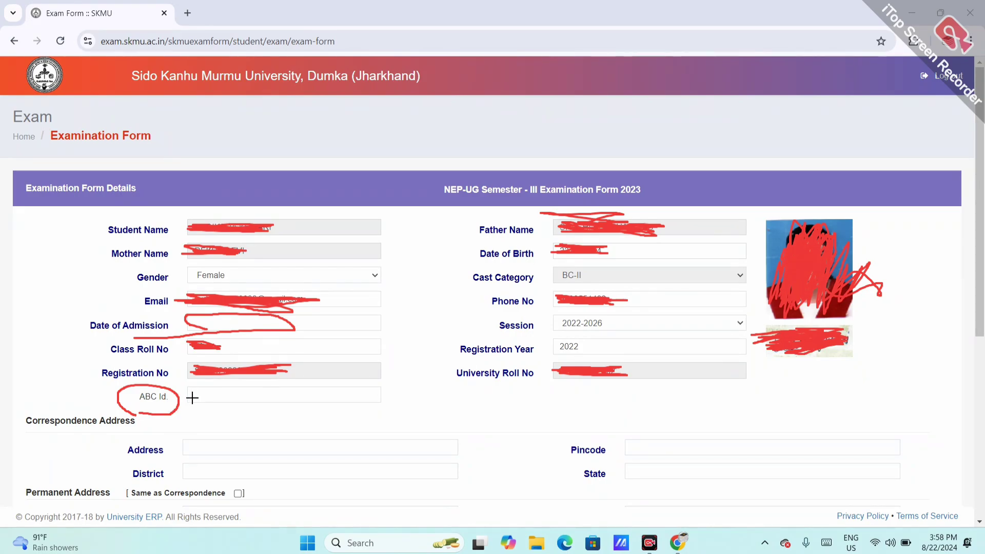
left_click_drag(194, 401, 258, 382)
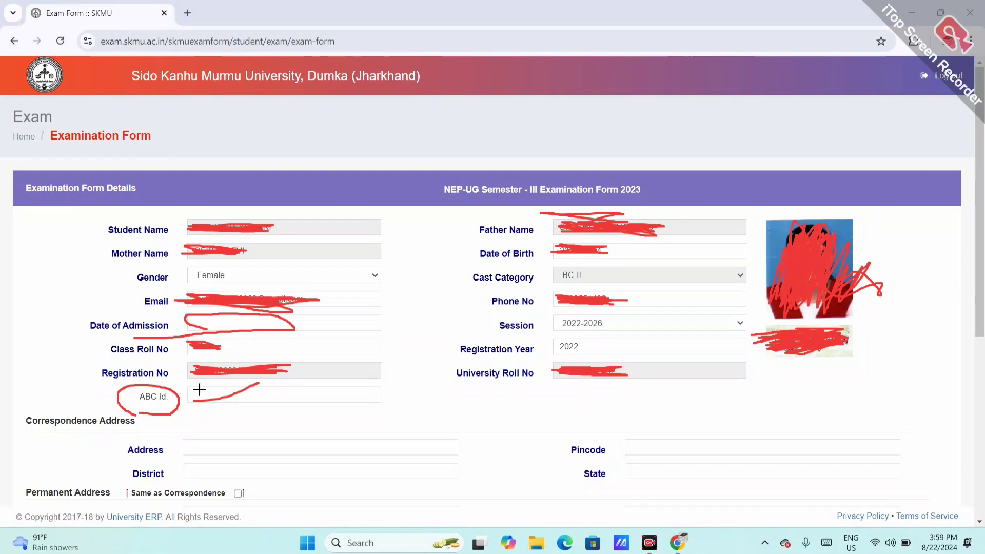
left_click_drag(206, 390, 253, 398)
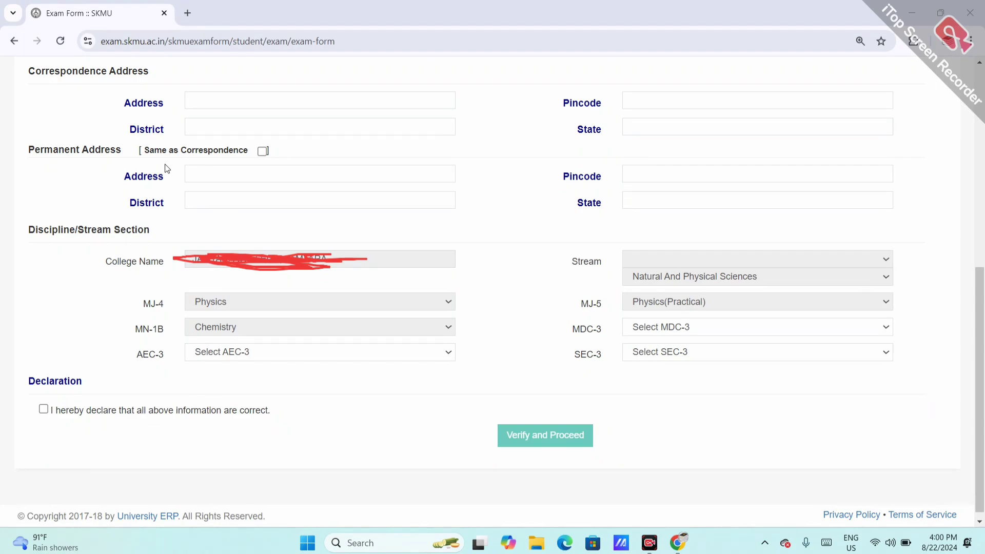
Step: Fill in the correspondence address's pincode, district and state, and try out copying them to the permanent address
left_click(245, 103)
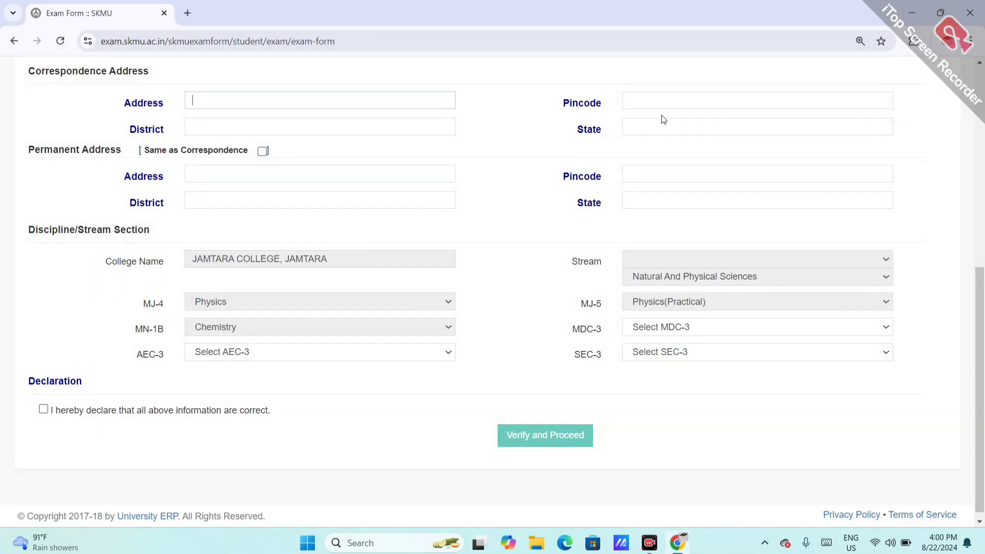
left_click(664, 102)
type("815351")
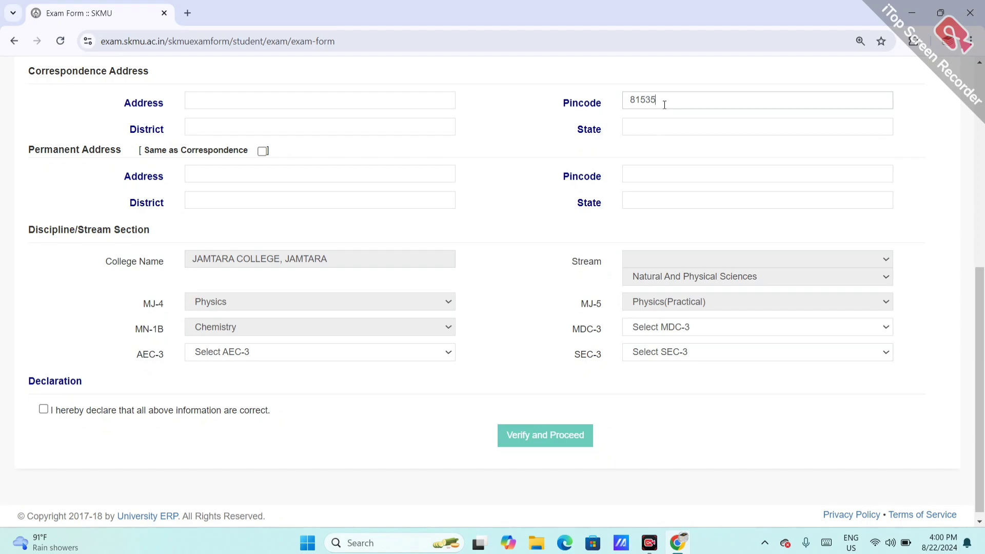
left_click(778, 128)
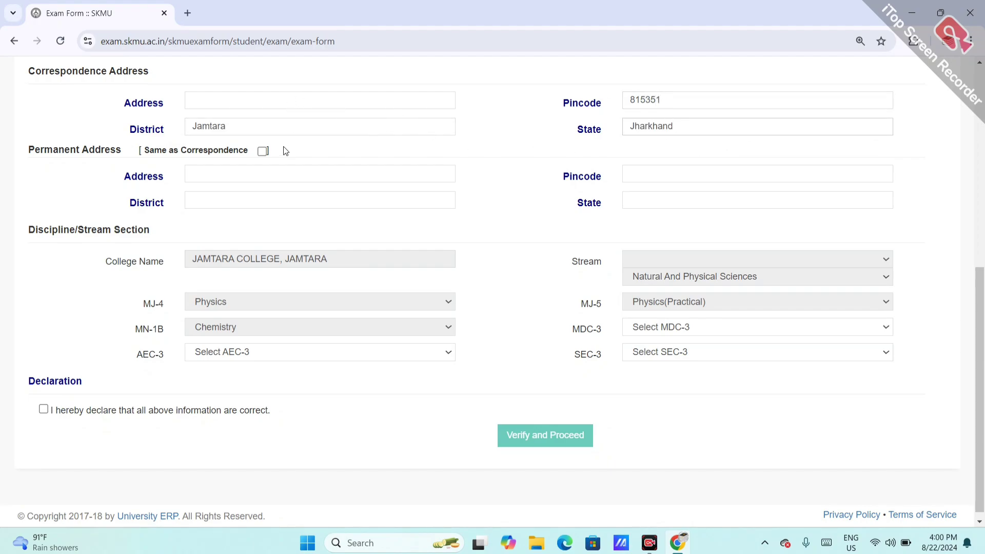
left_click(262, 151)
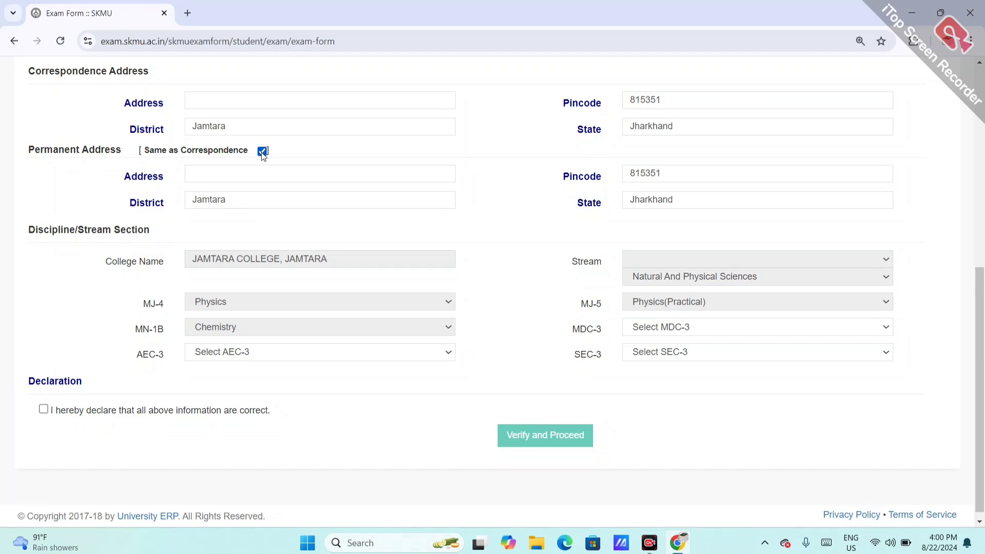
left_click(262, 152)
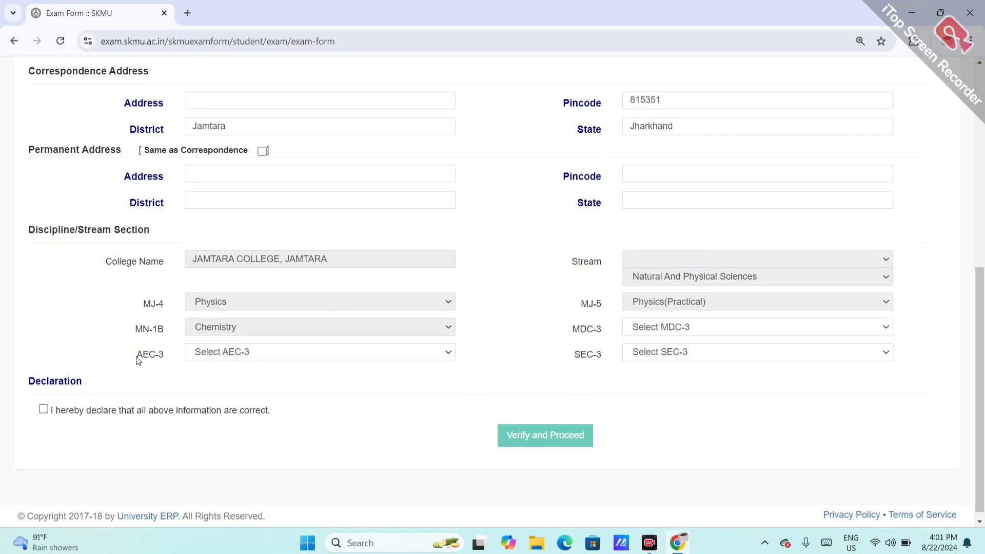
Step: Choose Hindi for AEC-3 and MDC-3, Communication In Professional Life for SEC-3, and accept the declaration
left_click(238, 356)
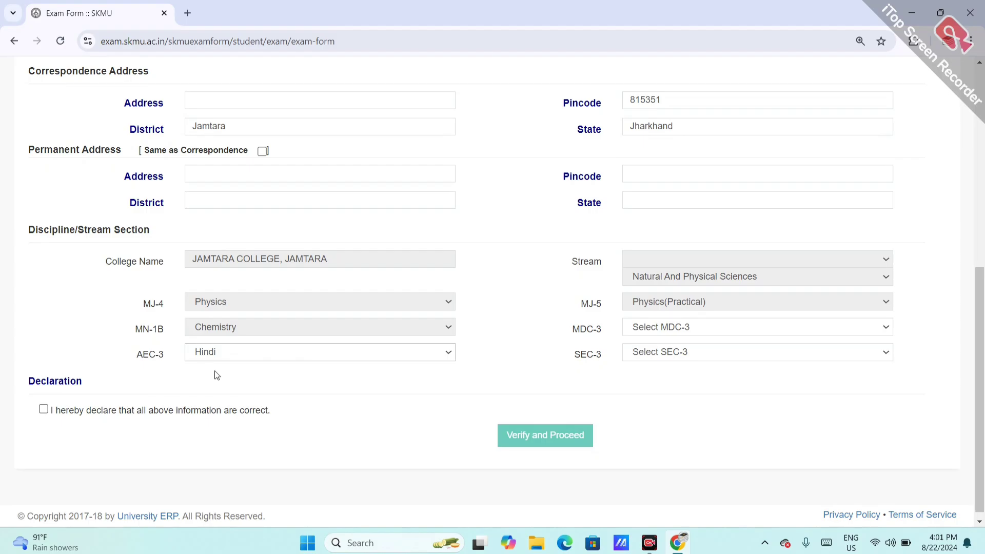
left_click(671, 328)
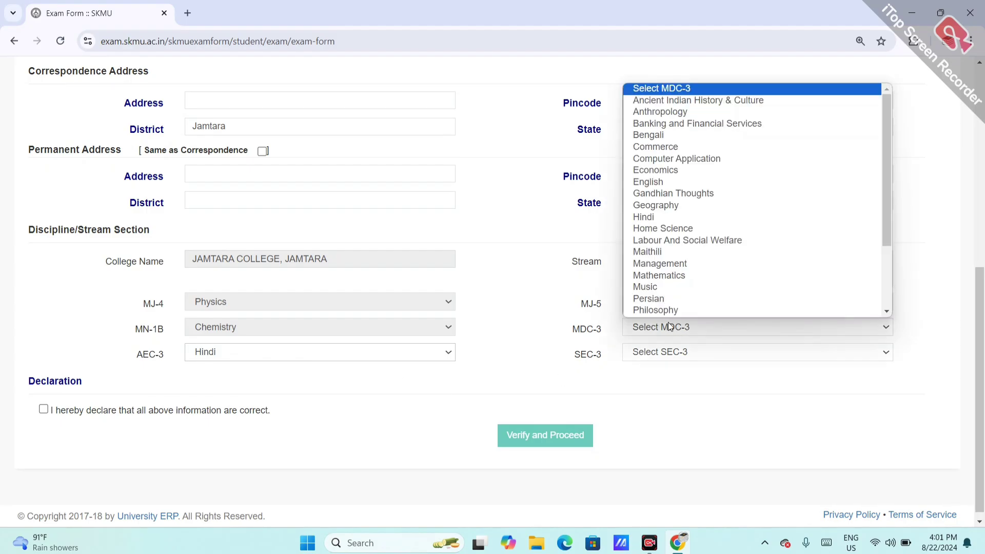
left_click(660, 218)
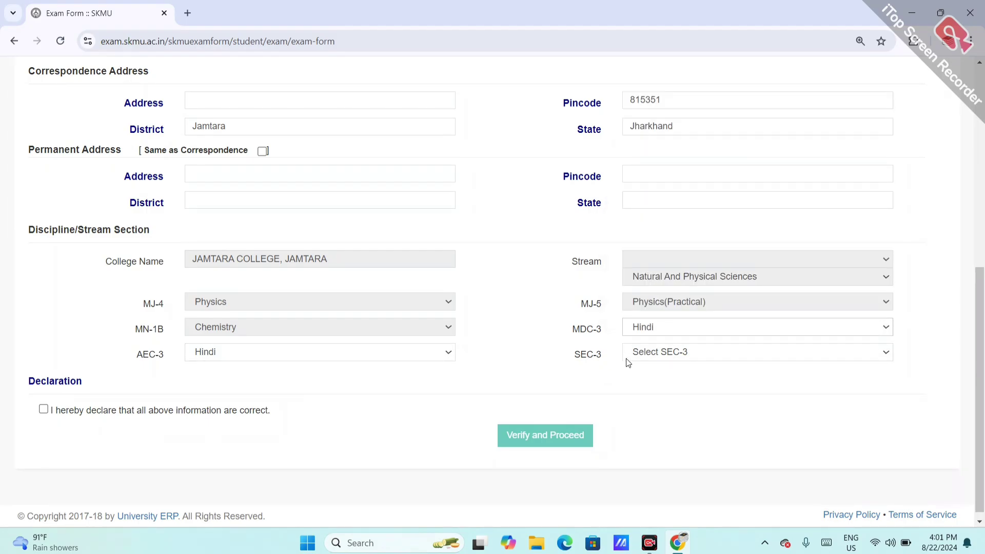
left_click(670, 356)
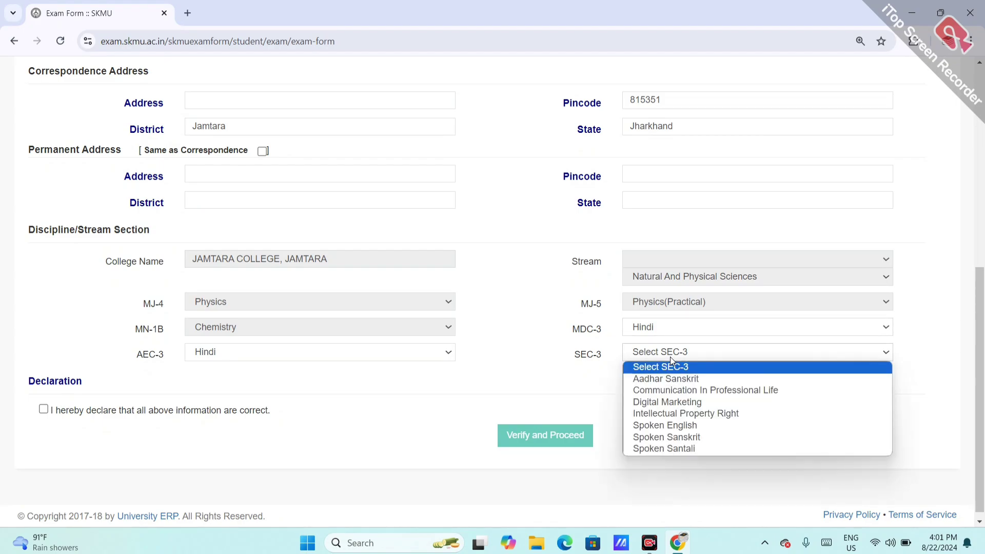
left_click(714, 391)
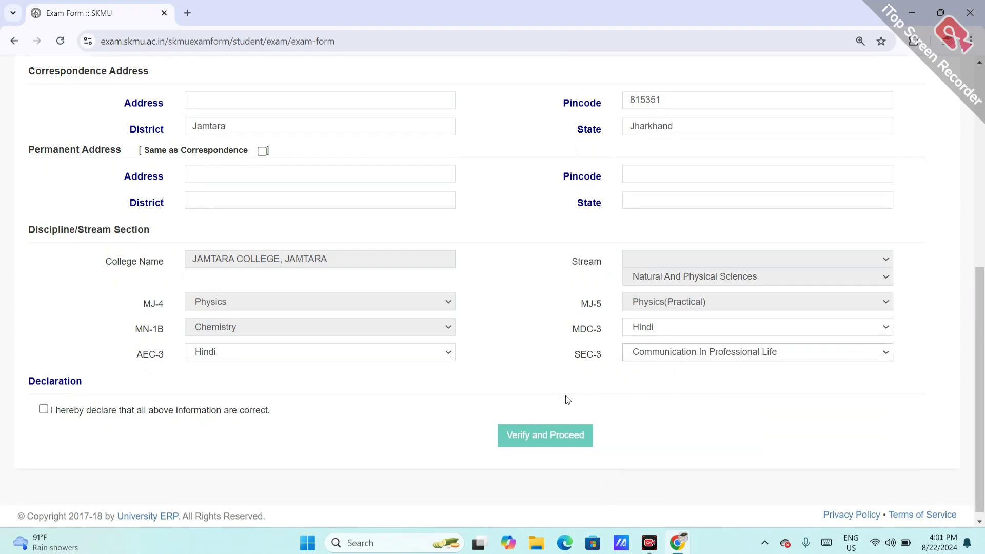
left_click(44, 409)
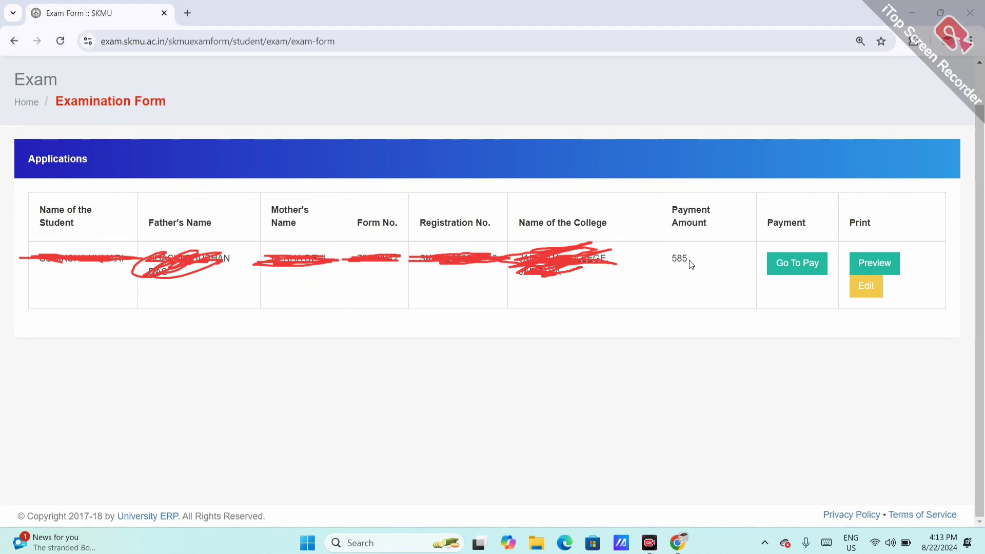
Step: Open the payment section for the application and submit the online payment request
left_click(795, 266)
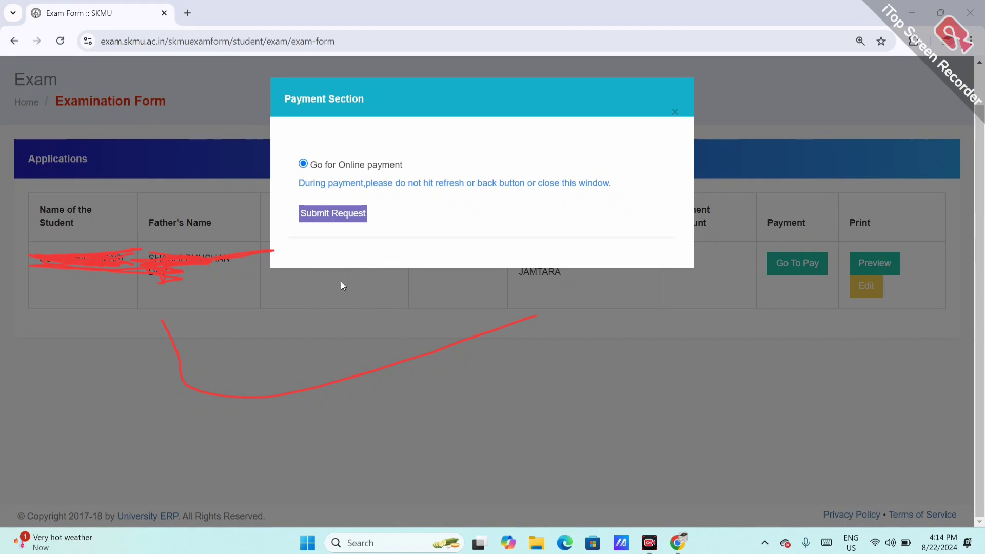
left_click(318, 214)
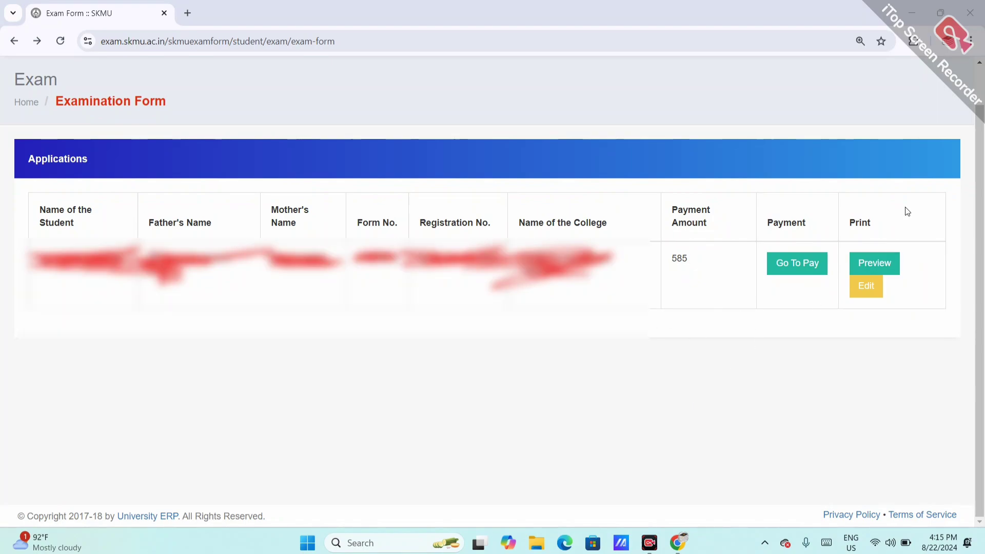
left_click_drag(850, 227, 865, 226)
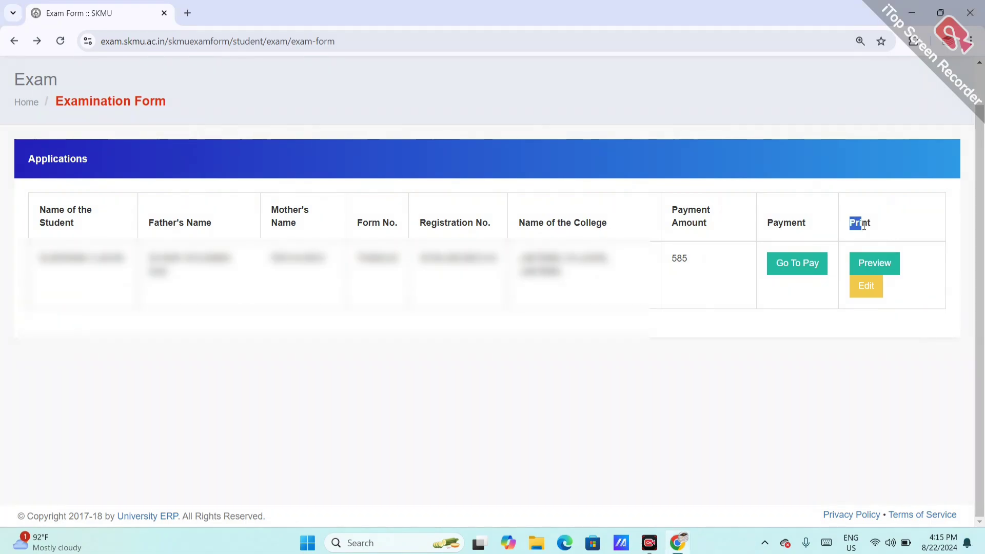